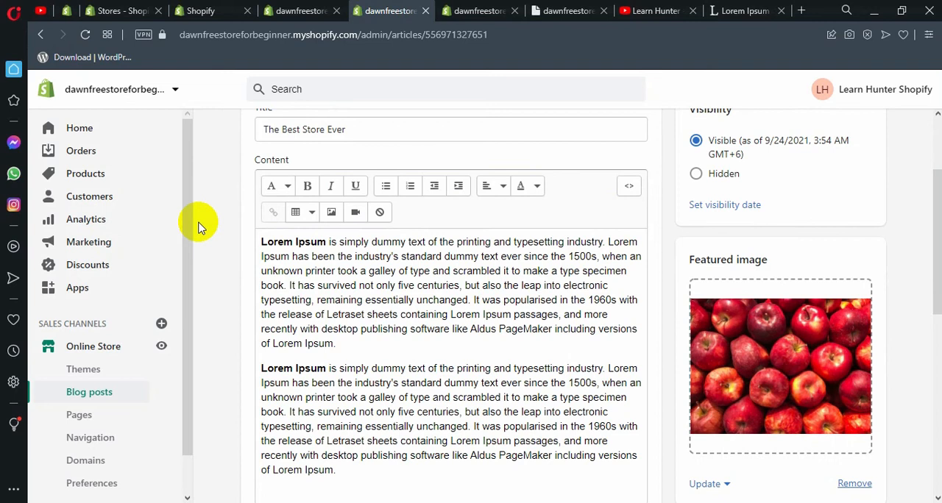
Look over the Learn Hunter channel's created playlists on YouTube, and return to the Shopify admin
click(586, 6)
click(635, 8)
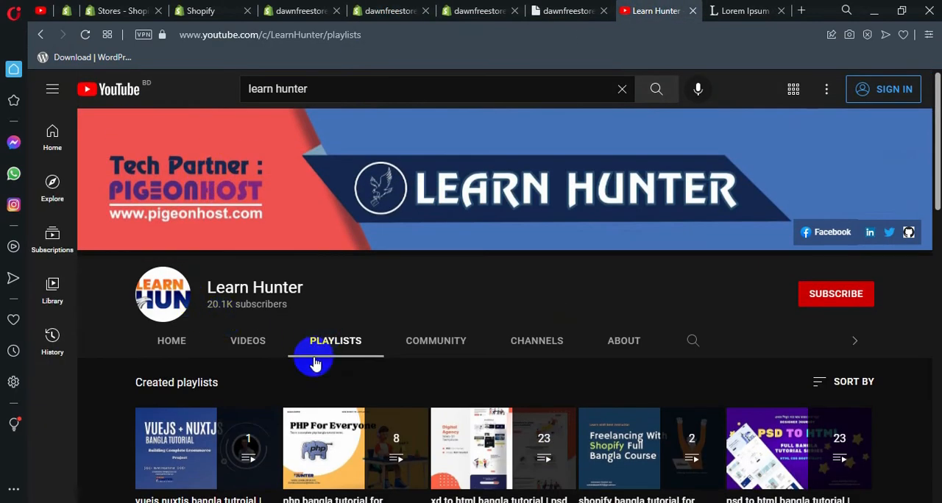
scroll(413, 286, down, 2)
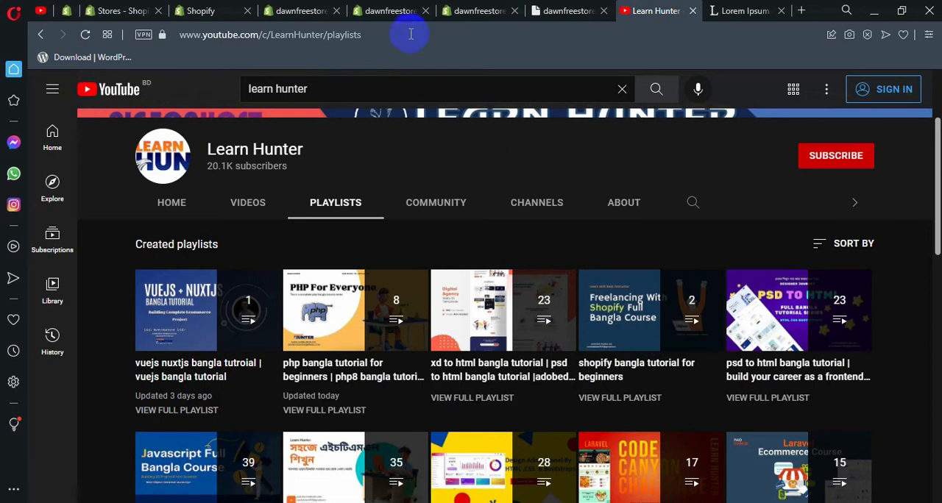
click(404, 7)
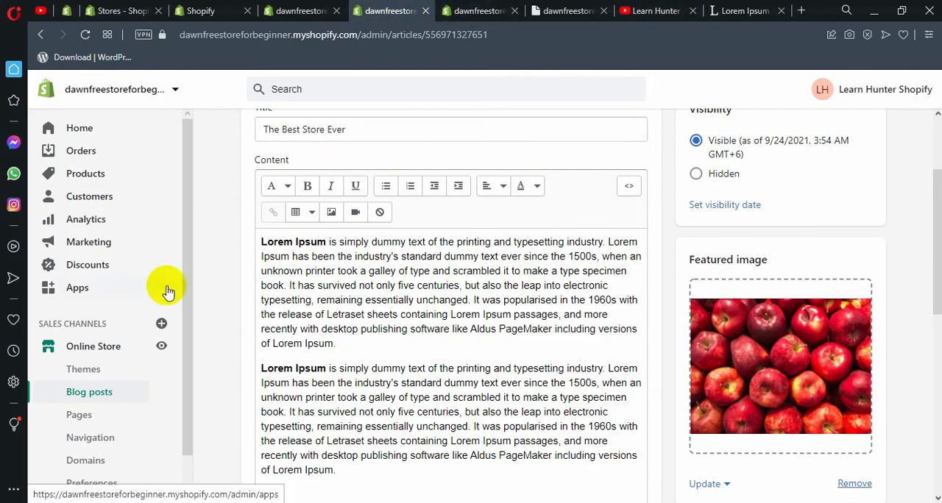
Delete the existing Contact page from the online store's pages
scroll(250, 298, down, 1)
scroll(140, 311, down, 1)
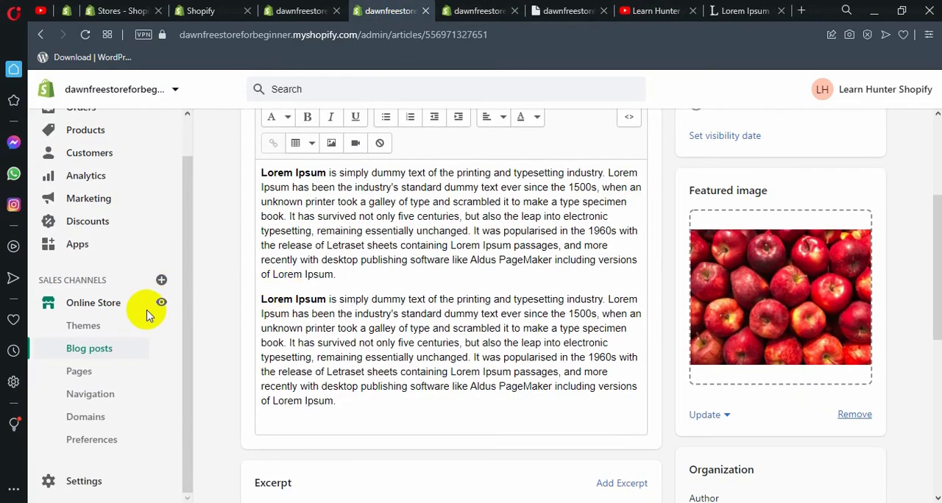
click(80, 372)
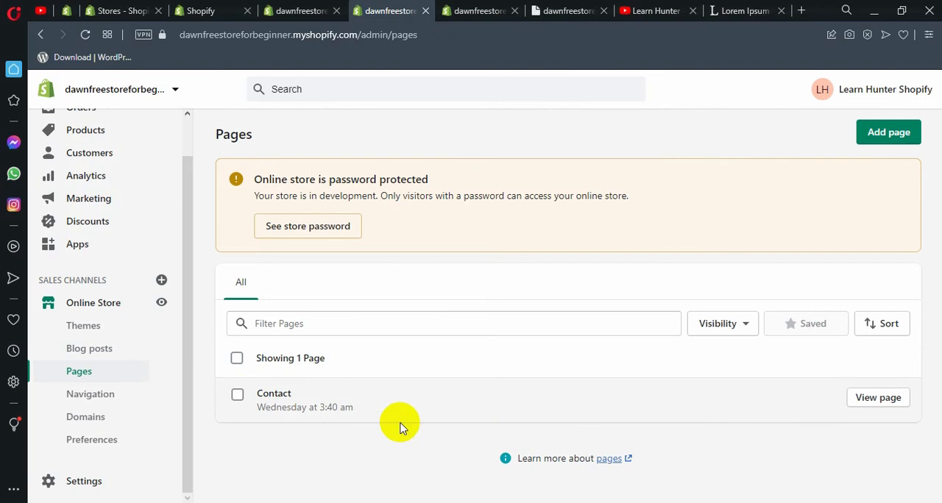
click(237, 395)
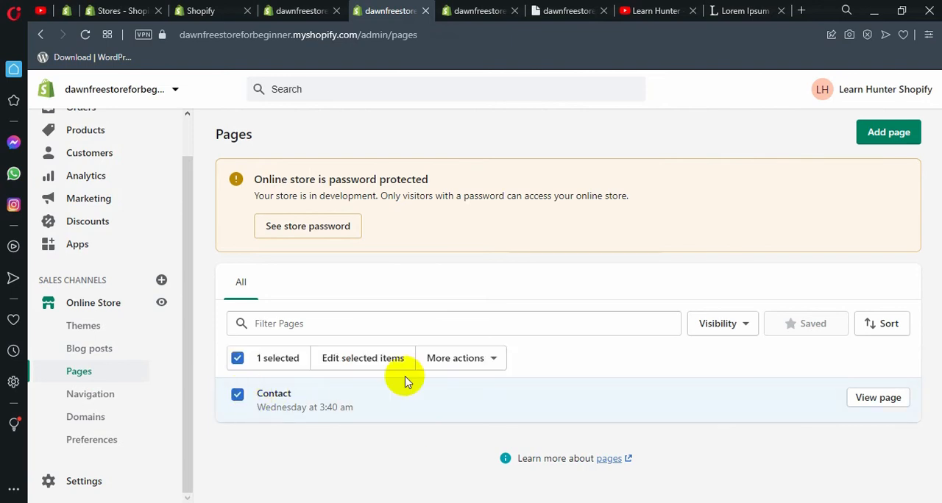
click(444, 362)
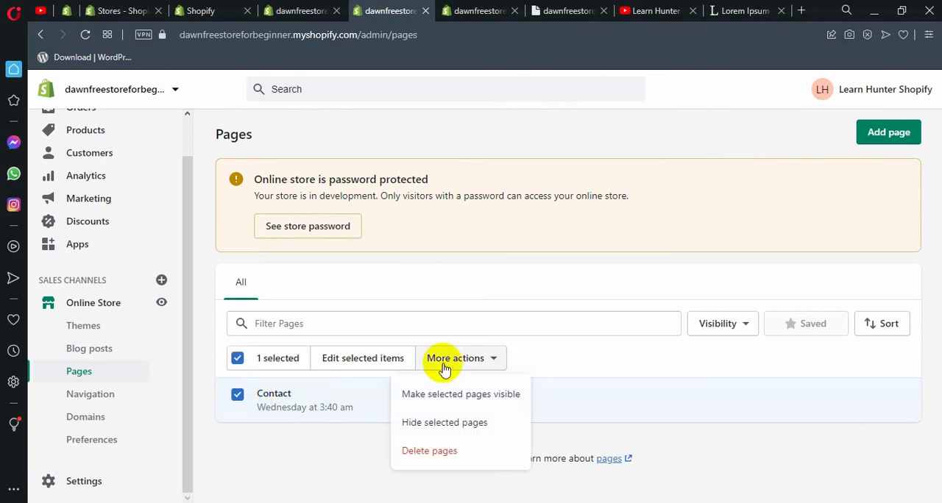
click(429, 450)
click(671, 331)
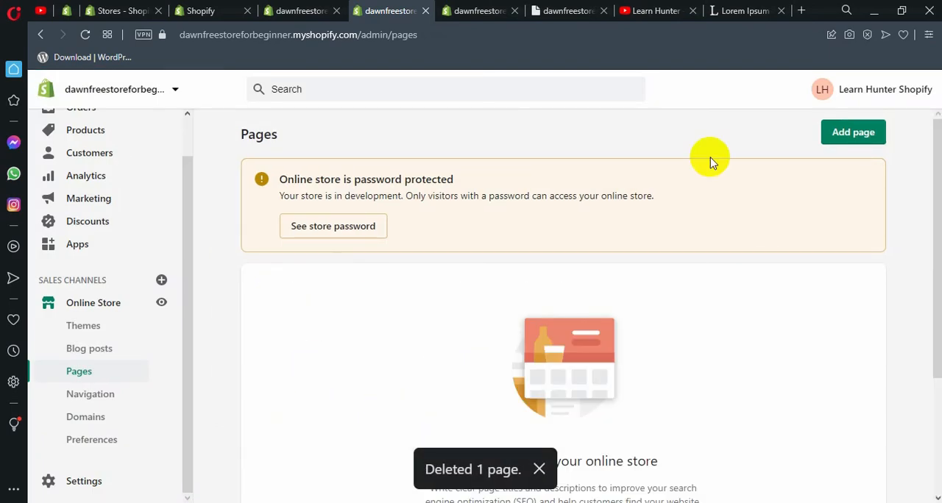
Create and save a page titled "Home" with empty content and the default page template
click(845, 137)
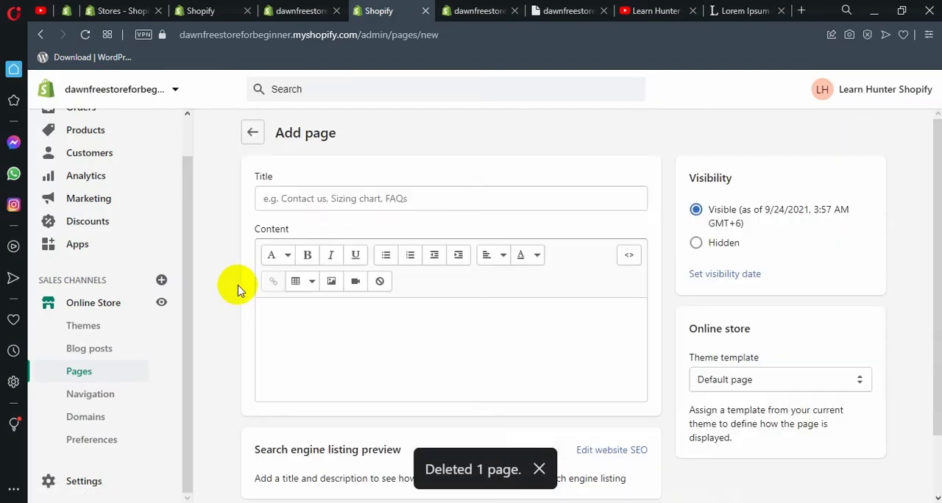
click(326, 198)
text(Home)
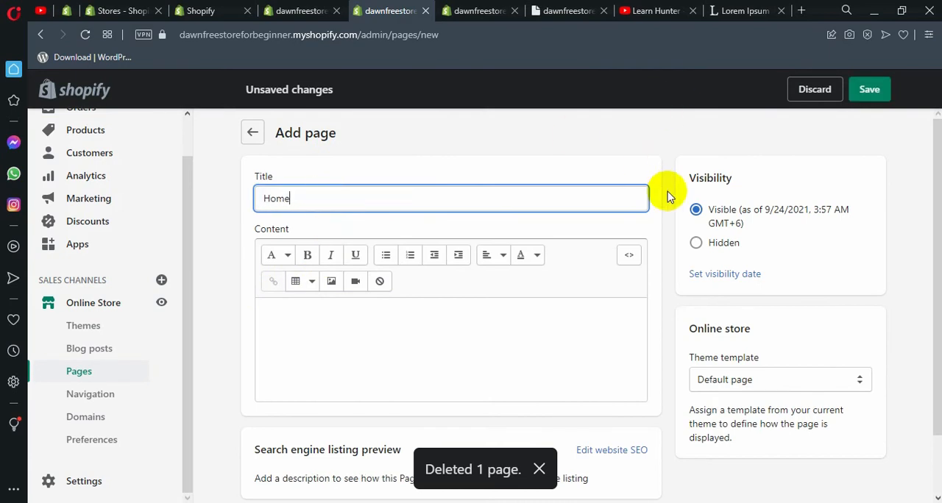
click(385, 335)
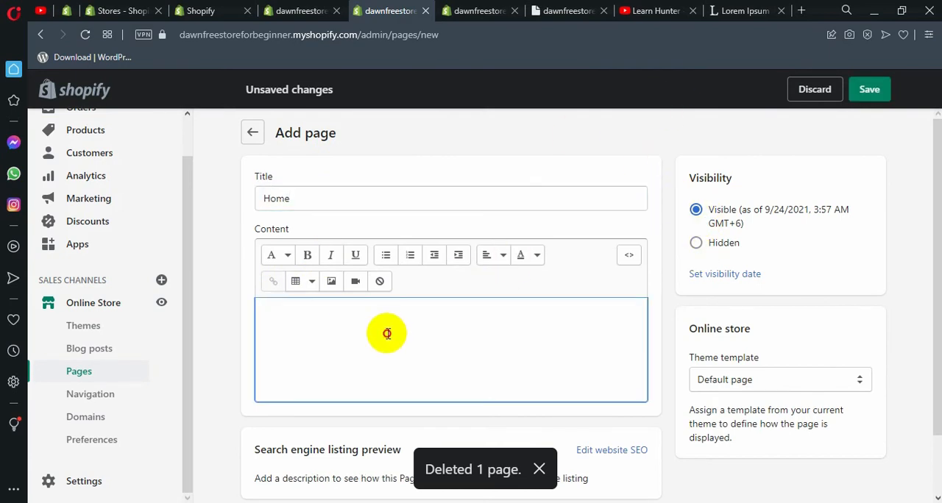
scroll(430, 322, down, 1)
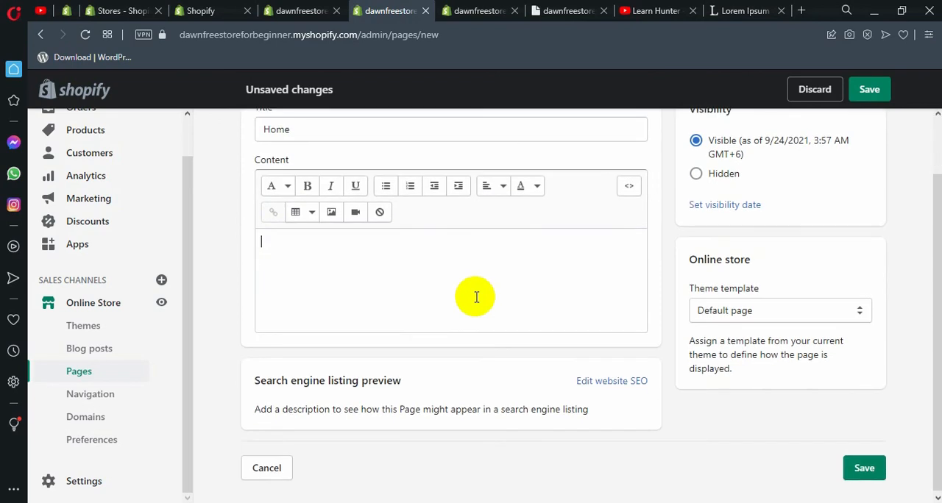
click(666, 264)
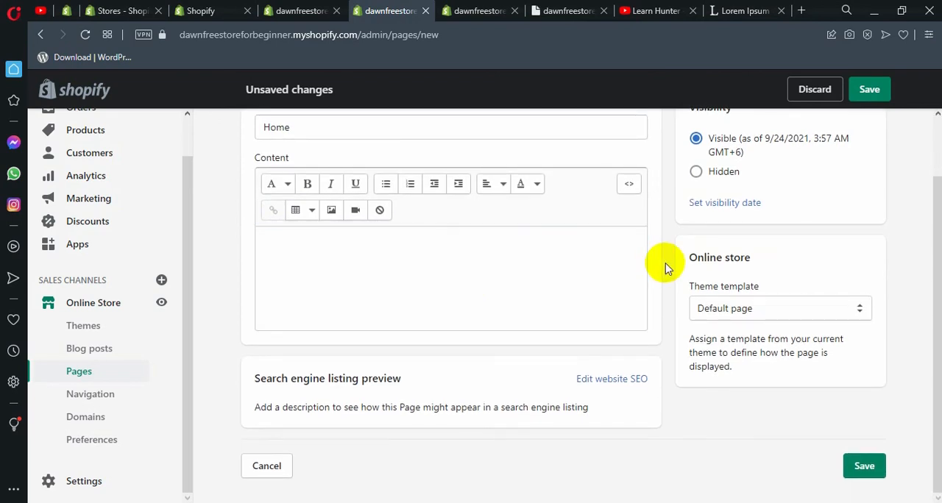
scroll(665, 266, up, 1)
click(876, 87)
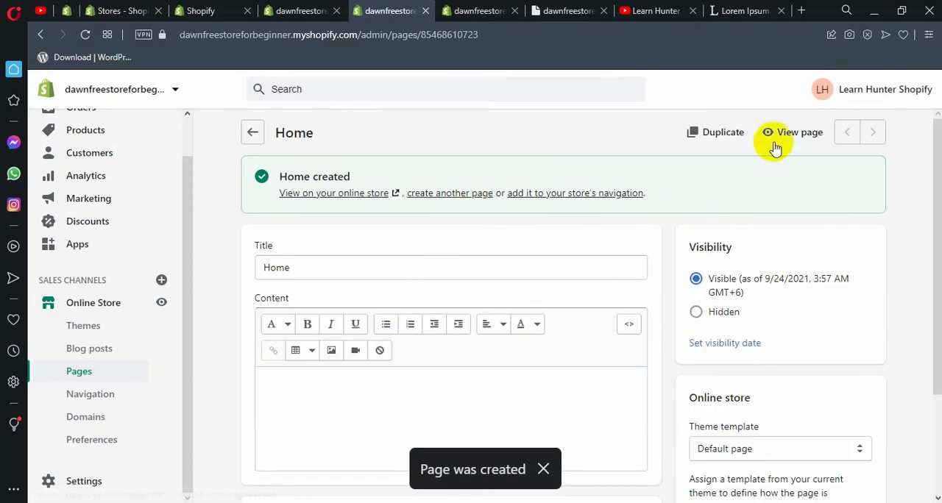
Start another new page titled "Contact Us" and assign it the contact theme template
click(79, 373)
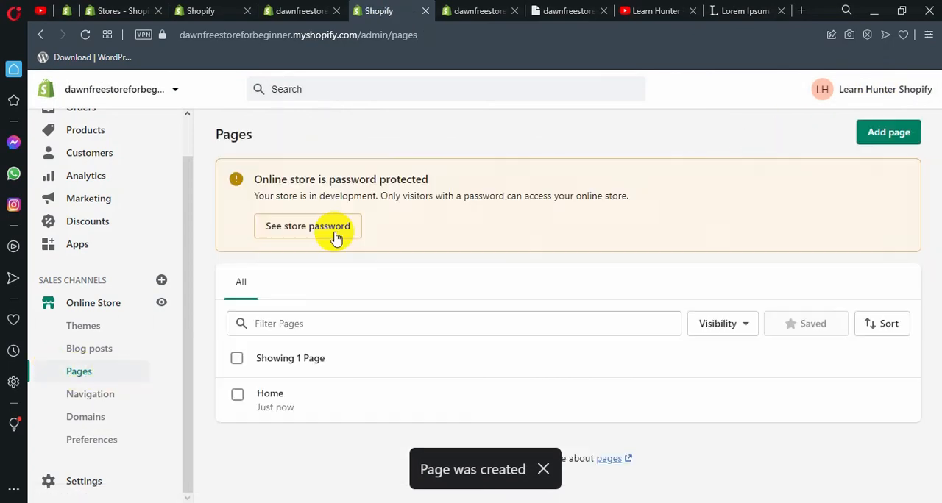
click(909, 132)
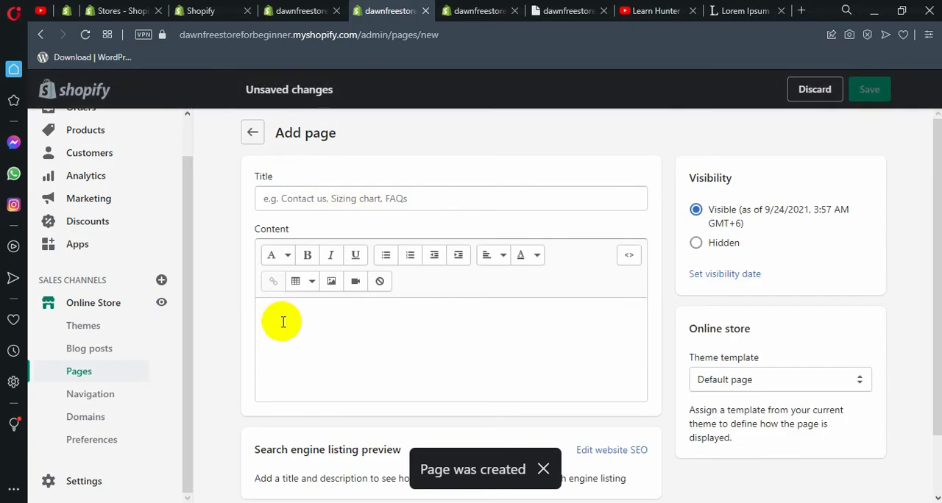
click(310, 189)
text(Contact Us)
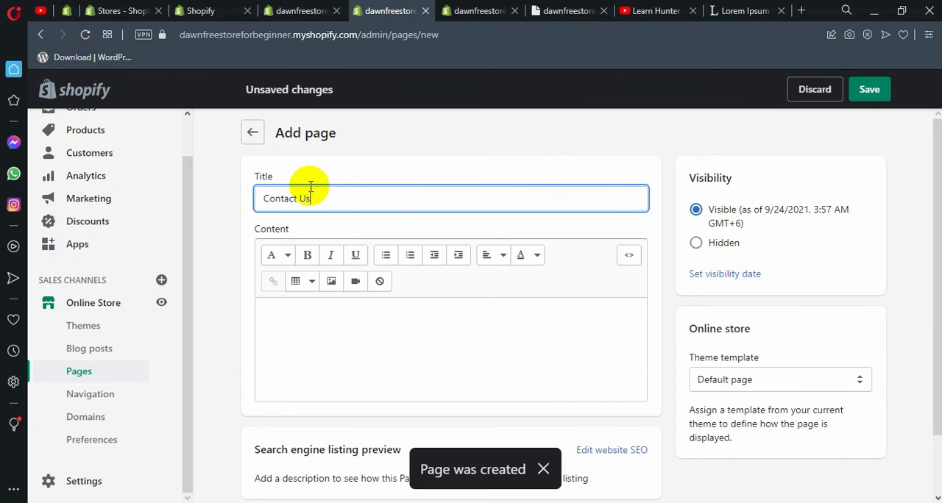
click(681, 340)
scroll(680, 340, down, 1)
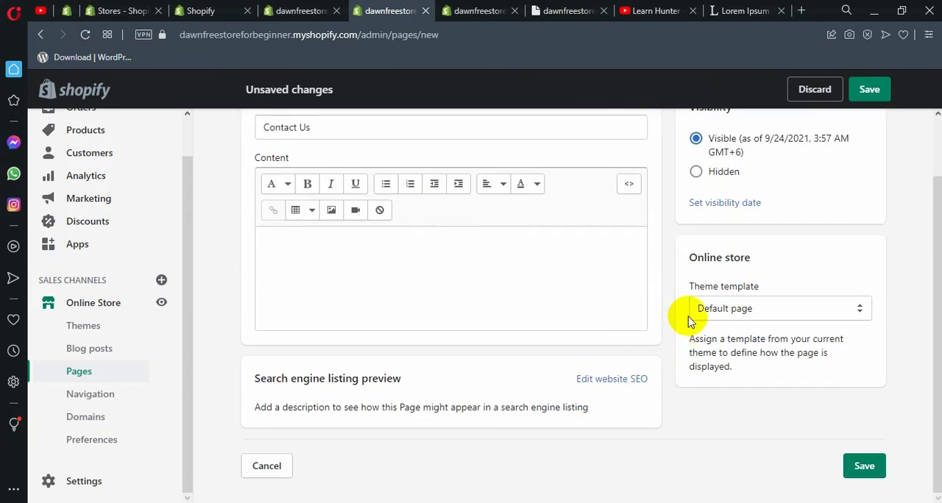
click(743, 308)
click(725, 340)
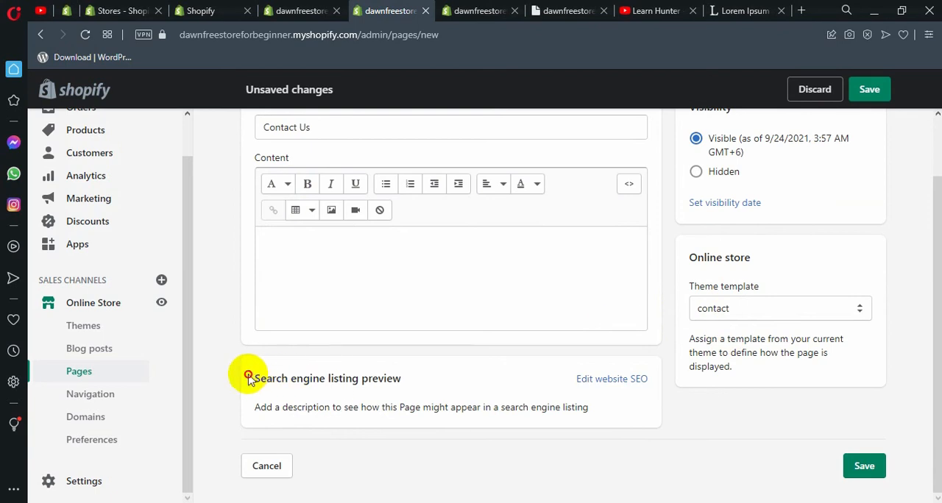
Review the search engine listing preview section and save the Contact Us page
drag(248, 375, 582, 407)
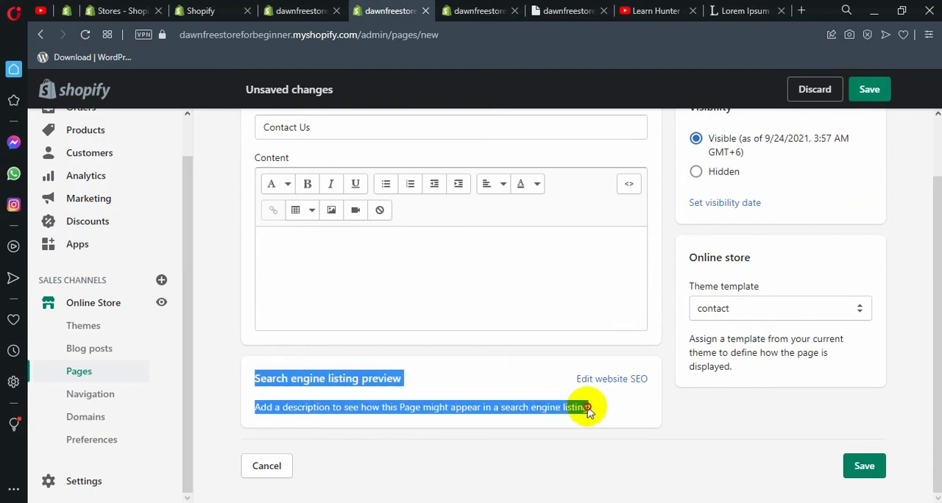
click(602, 411)
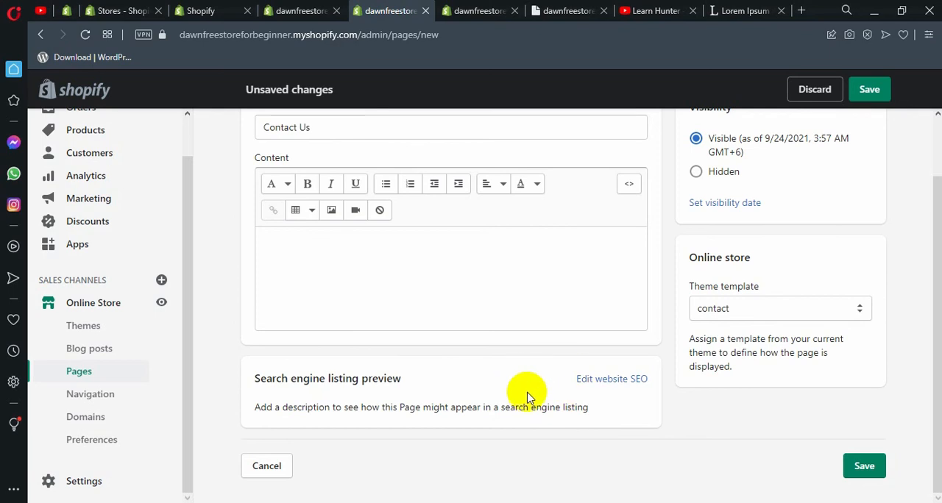
scroll(491, 392, up, 1)
scroll(500, 398, down, 1)
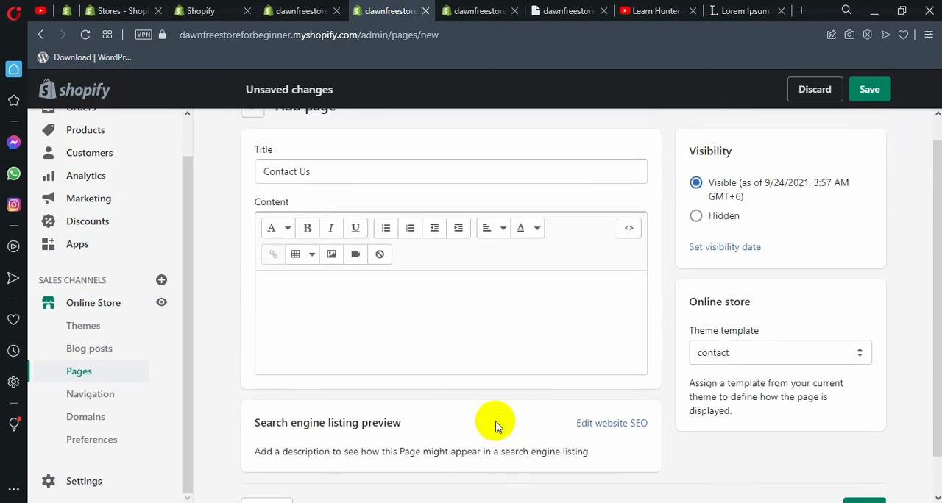
scroll(448, 399, up, 1)
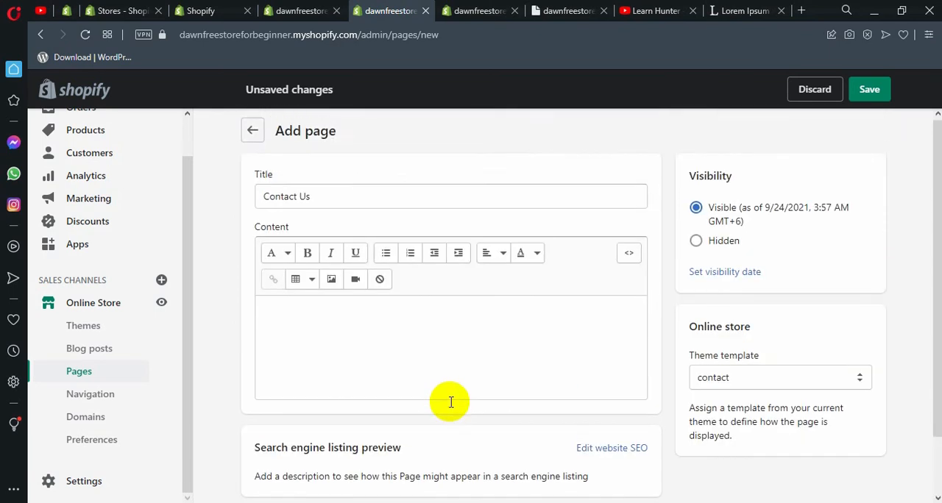
scroll(515, 423, down, 1)
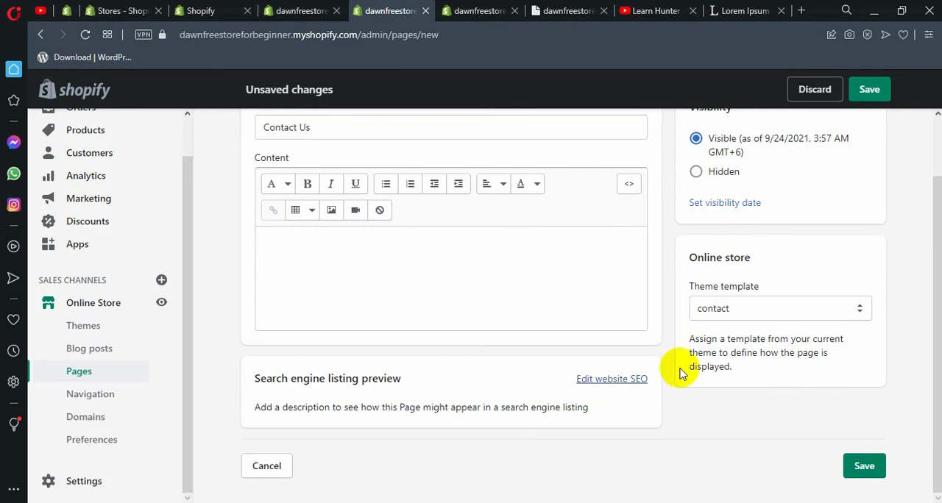
scroll(729, 357, up, 1)
click(872, 89)
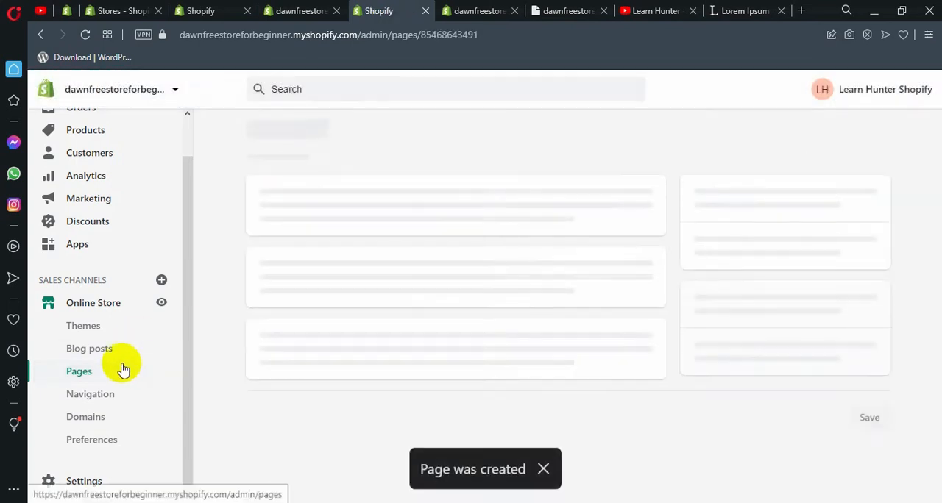
Add and save an About page with empty content and the default page template
click(92, 377)
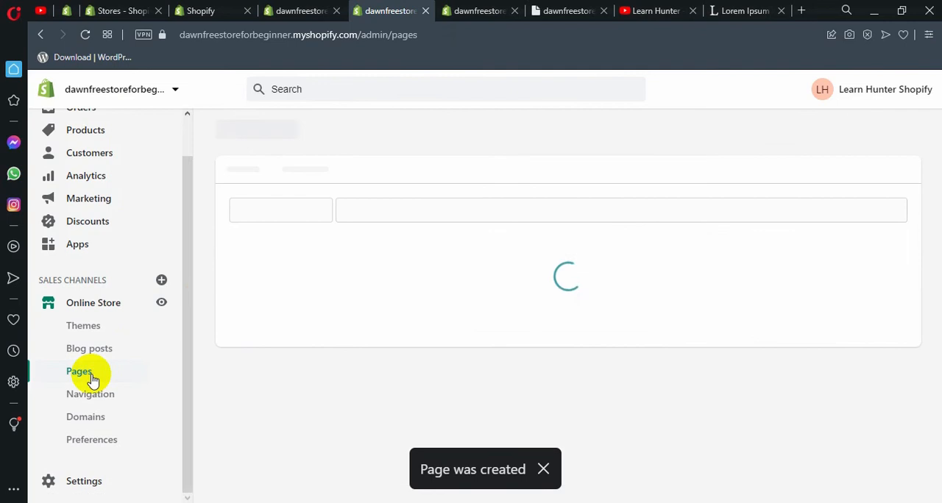
click(854, 131)
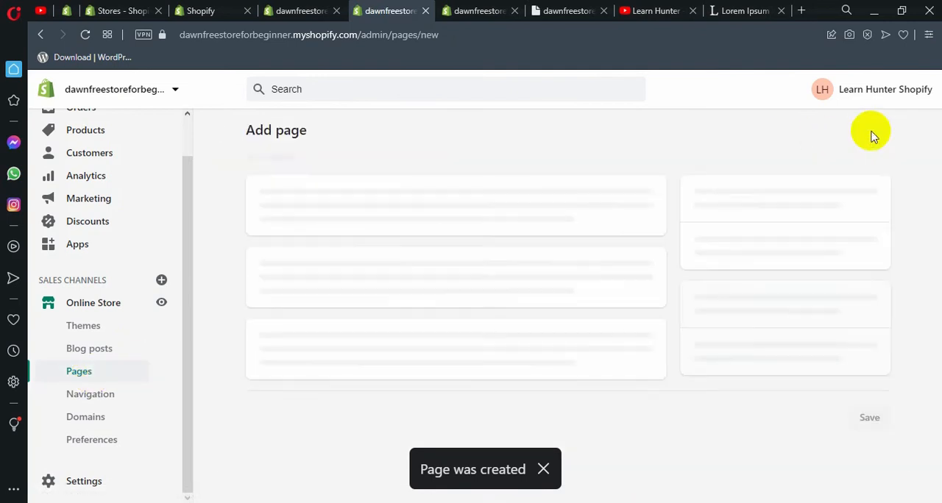
click(328, 204)
text(About Us)
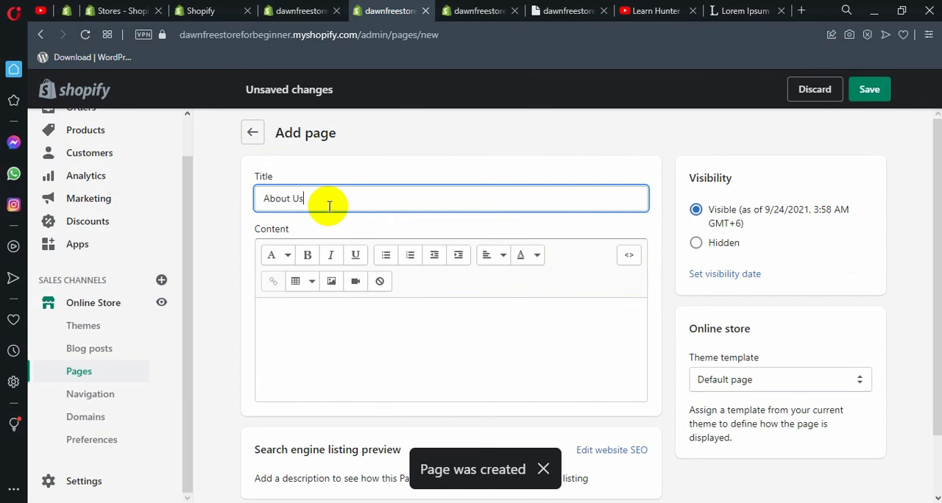
click(865, 99)
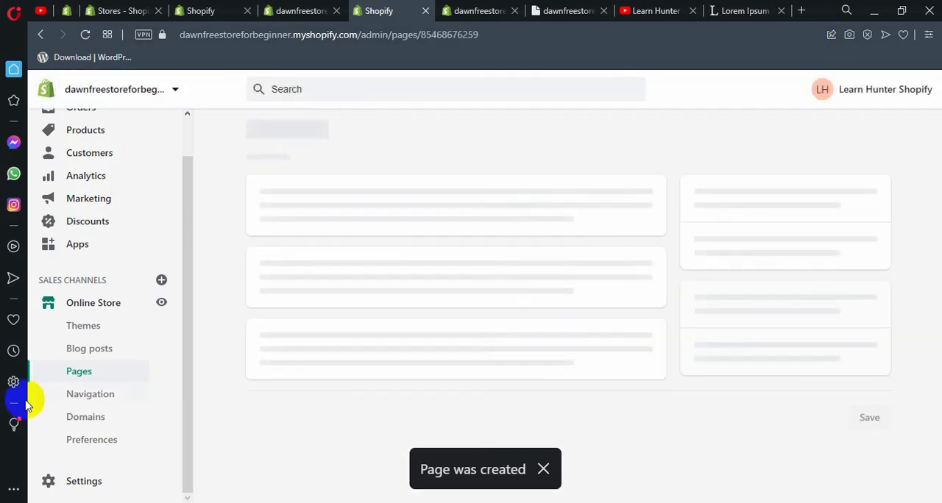
Create and save a page titled "Blog" with the default page template, and return to the pages list
click(79, 374)
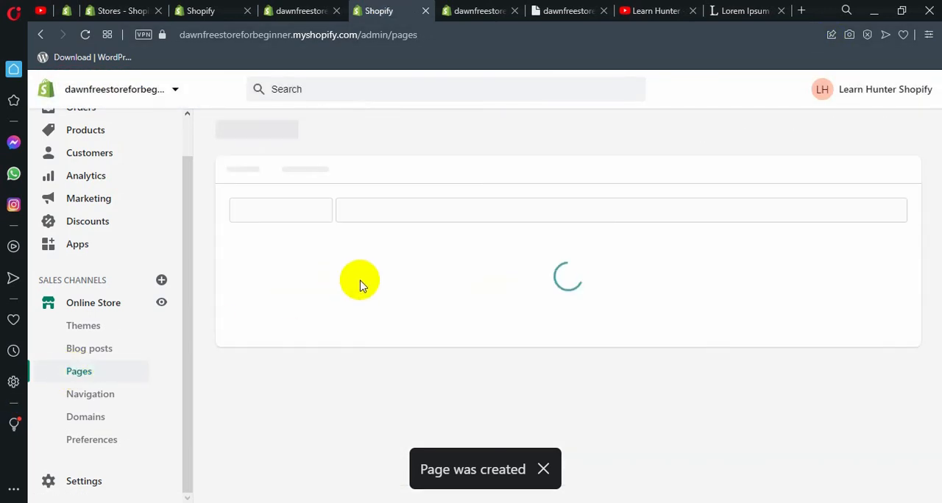
click(871, 132)
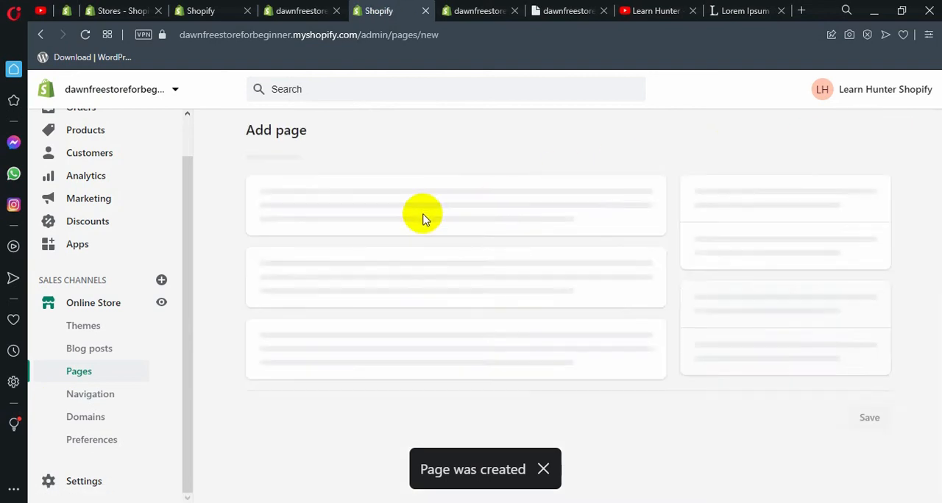
triple_click(389, 210)
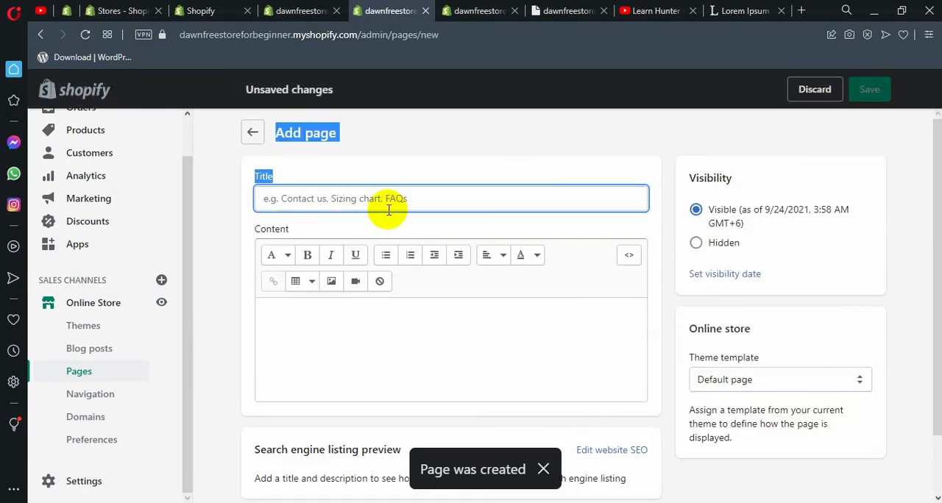
click(383, 206)
text(Blog)
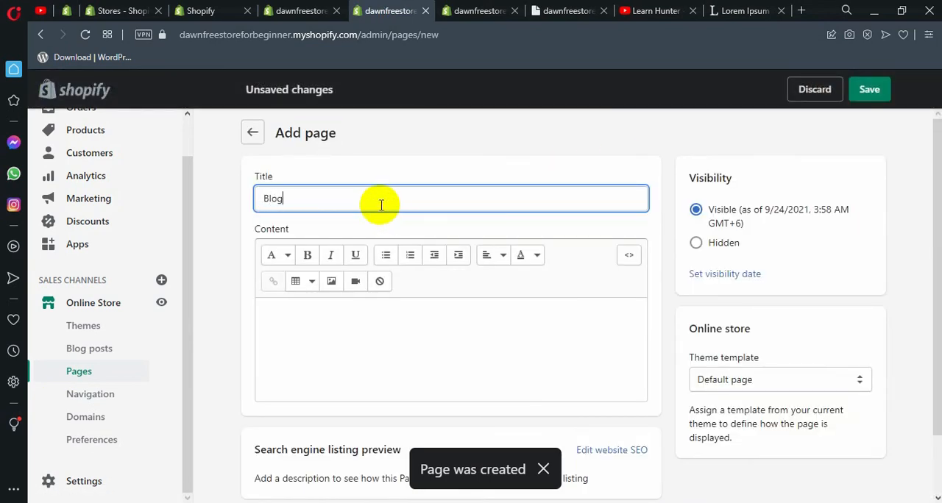
click(857, 90)
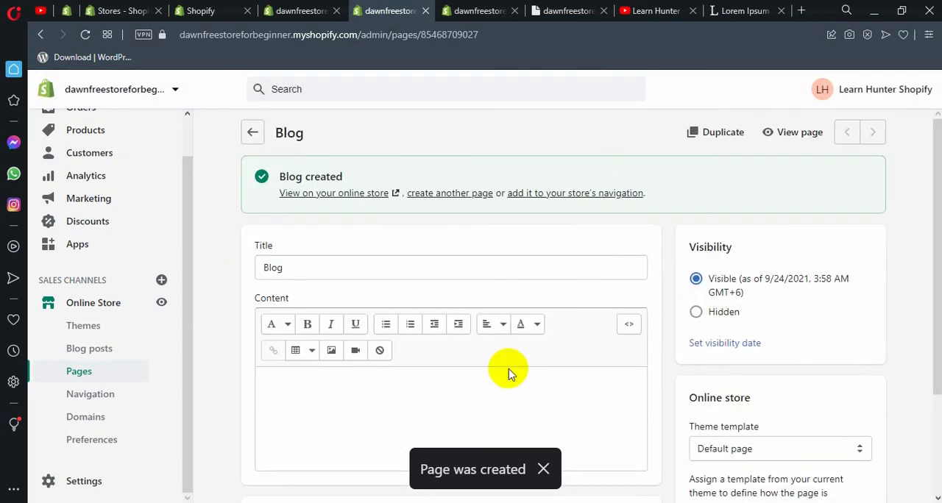
click(137, 370)
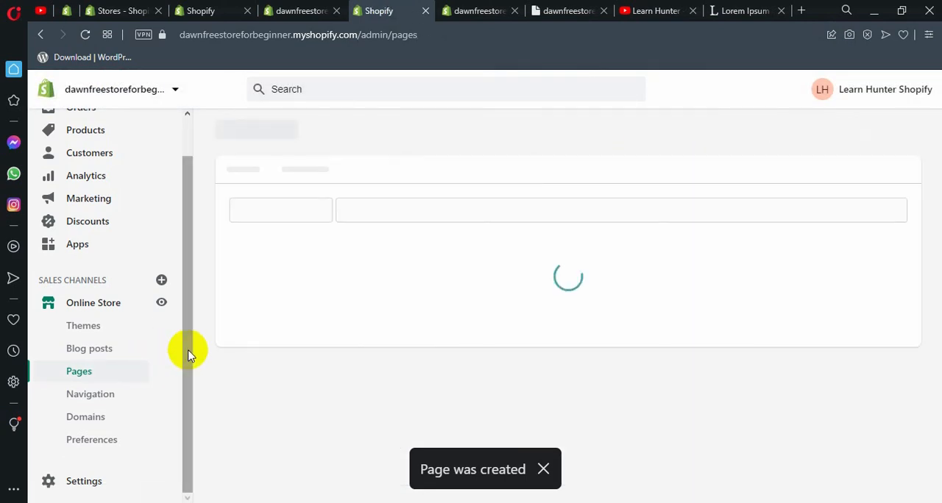
Preview the Blog page on the storefront, examine its content area, and close the preview to return to the pages list
scroll(412, 259, down, 2)
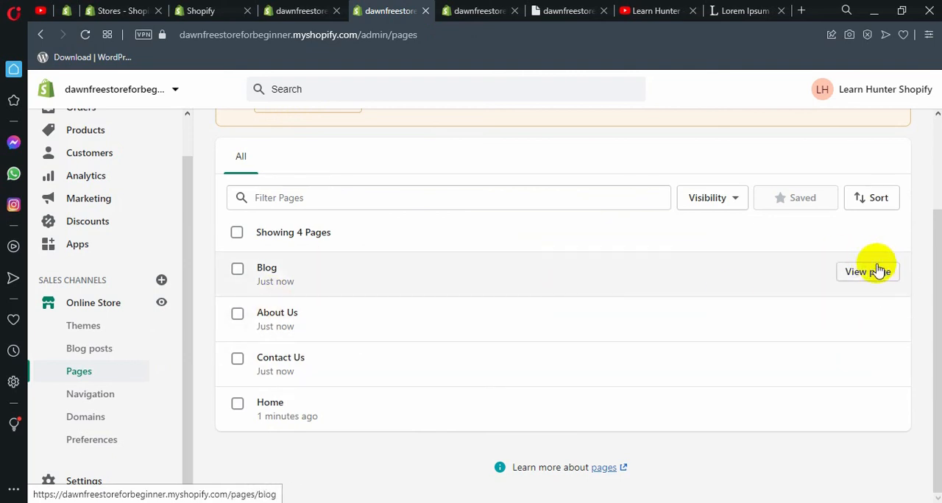
click(867, 274)
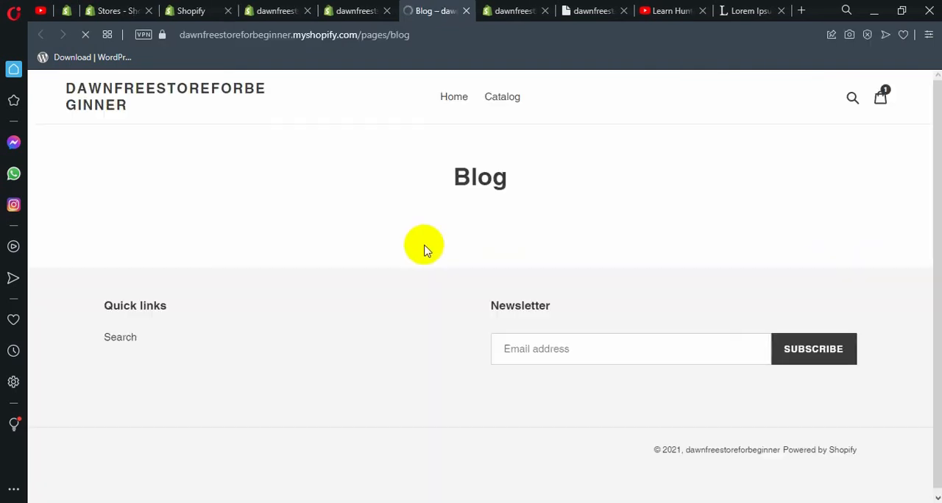
drag(391, 163, 616, 267)
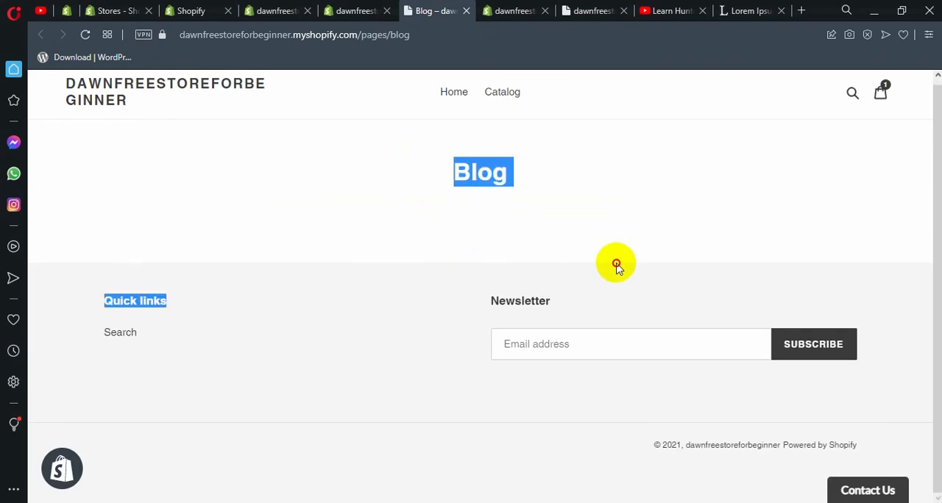
click(356, 10)
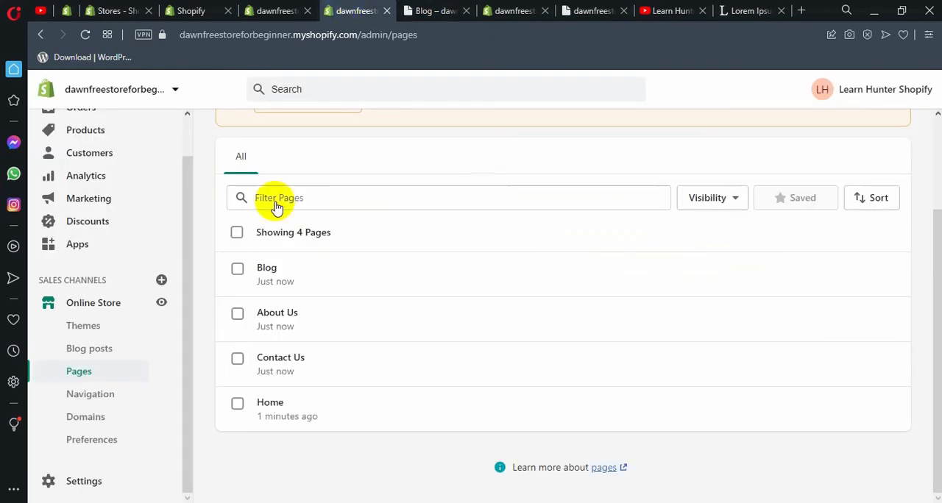
click(466, 11)
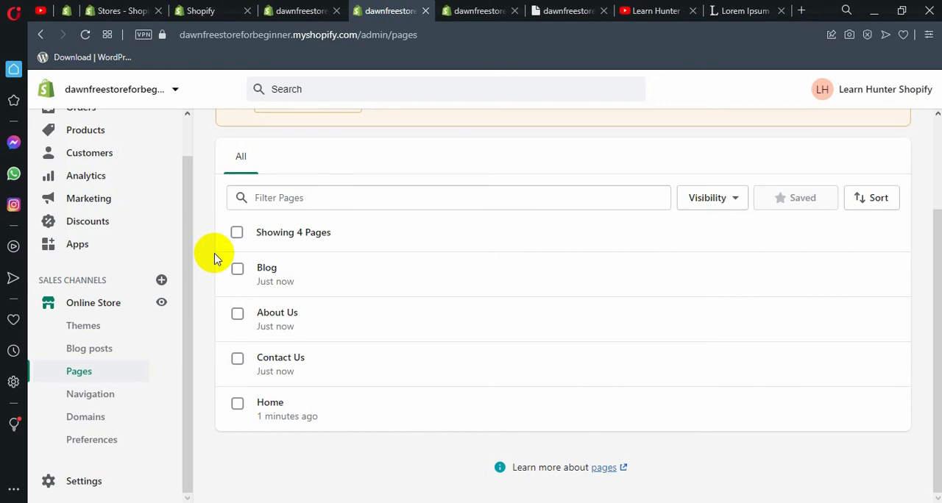
scroll(214, 258, up, 3)
scroll(214, 258, down, 1)
scroll(214, 258, up, 1)
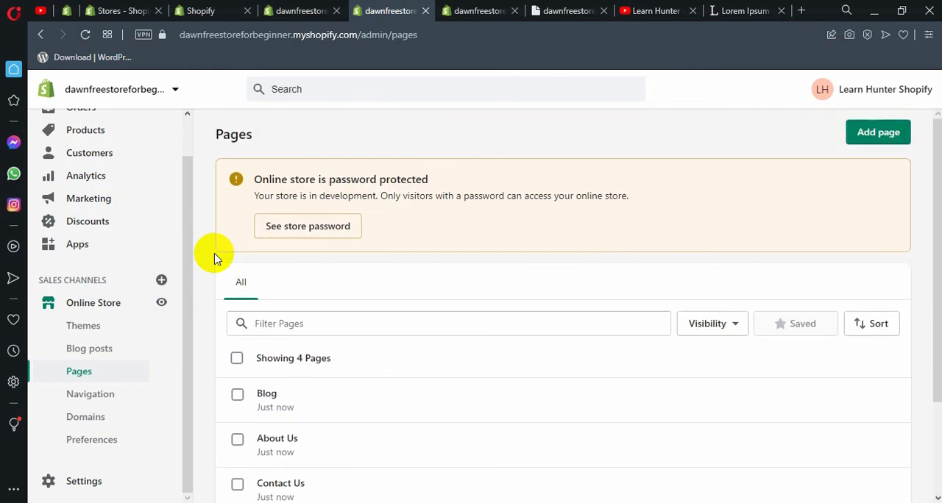